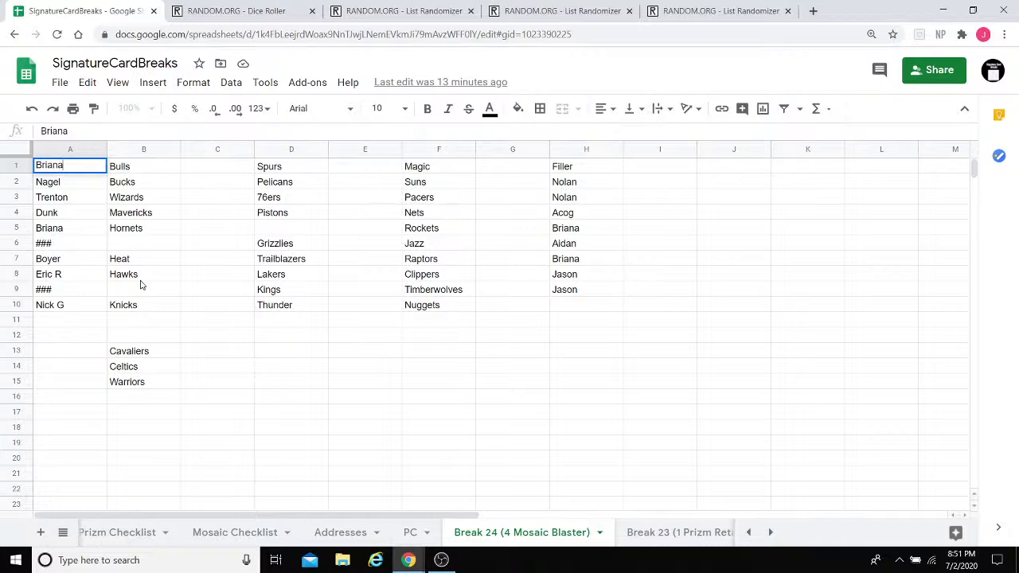
Step: Copy the participant names listed under Filler in H2:H9
click(584, 366)
drag(587, 292, 583, 196)
key(ctrl+c)
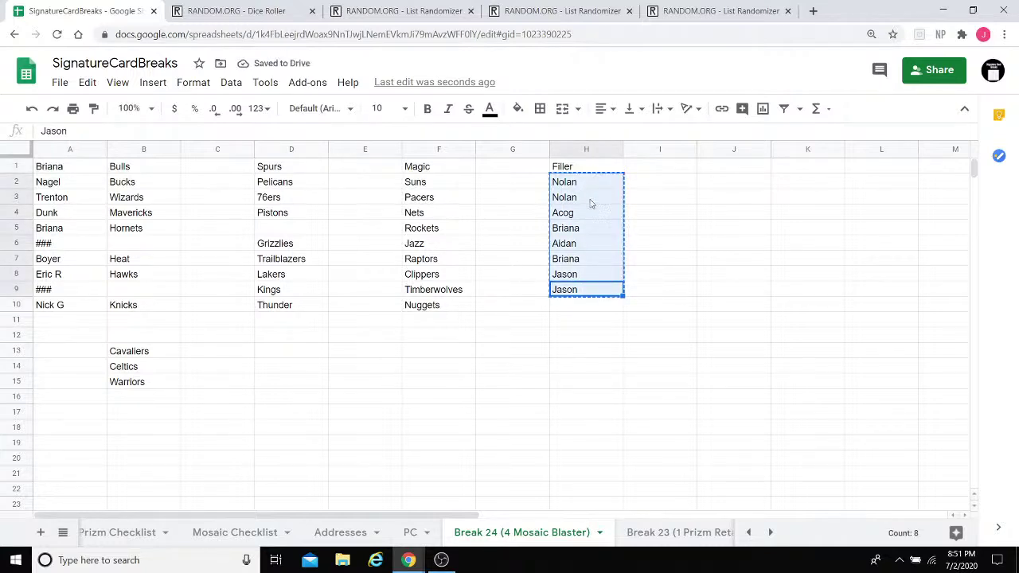
click(554, 345)
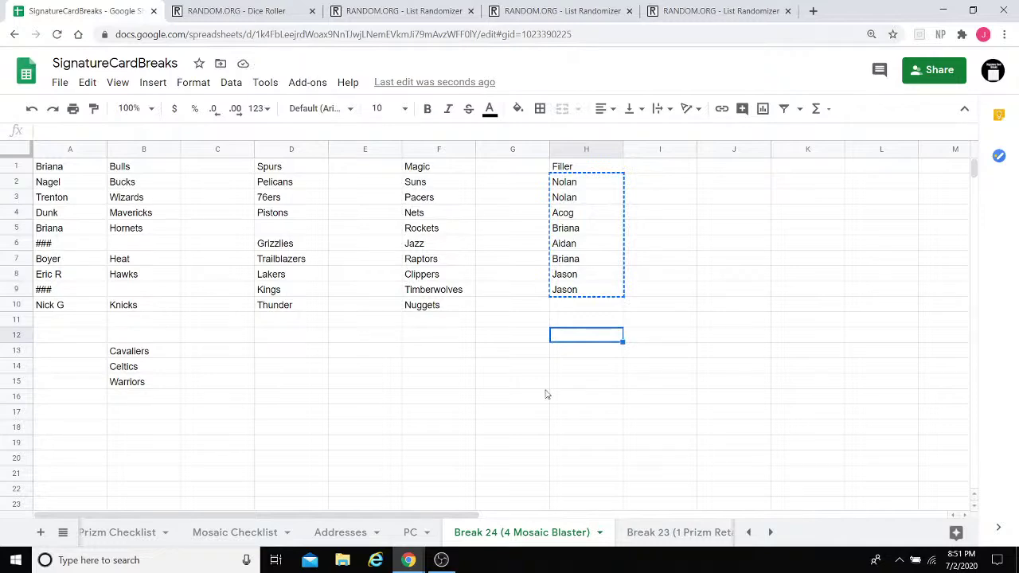
Step: Switch to the RANDOM.ORG Dice Roller and roll two virtual dice twice
click(235, 20)
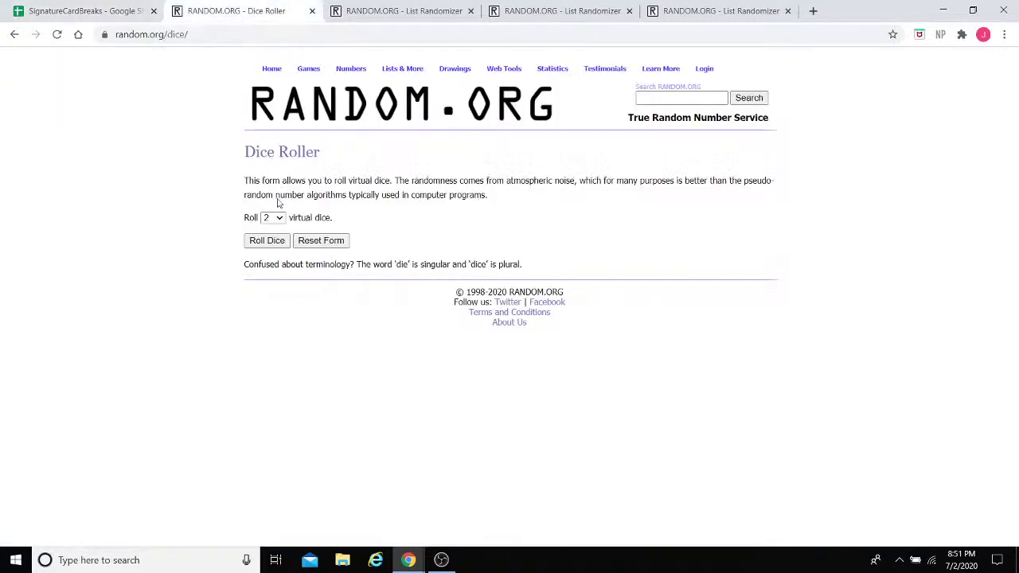
click(270, 241)
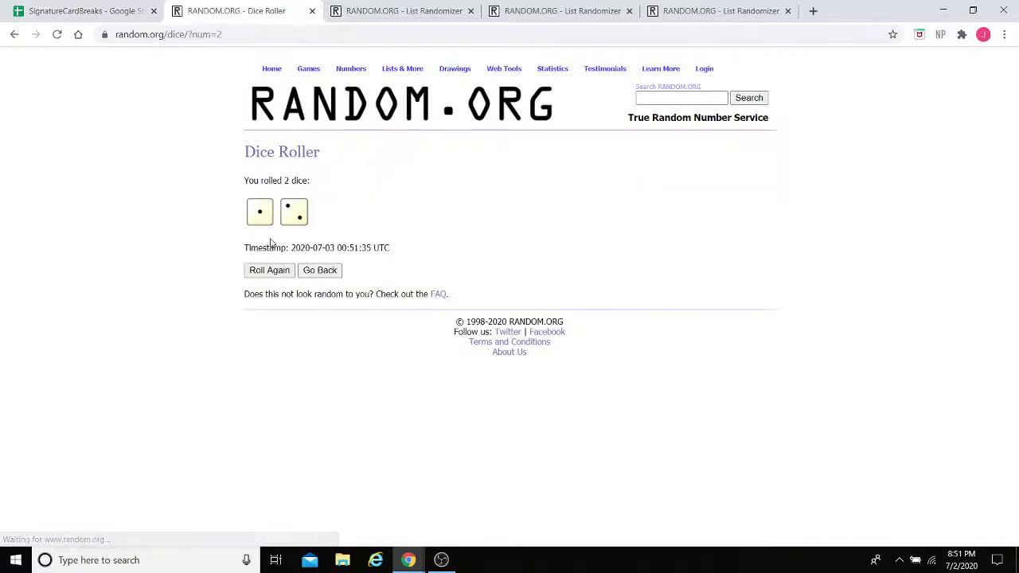
click(256, 276)
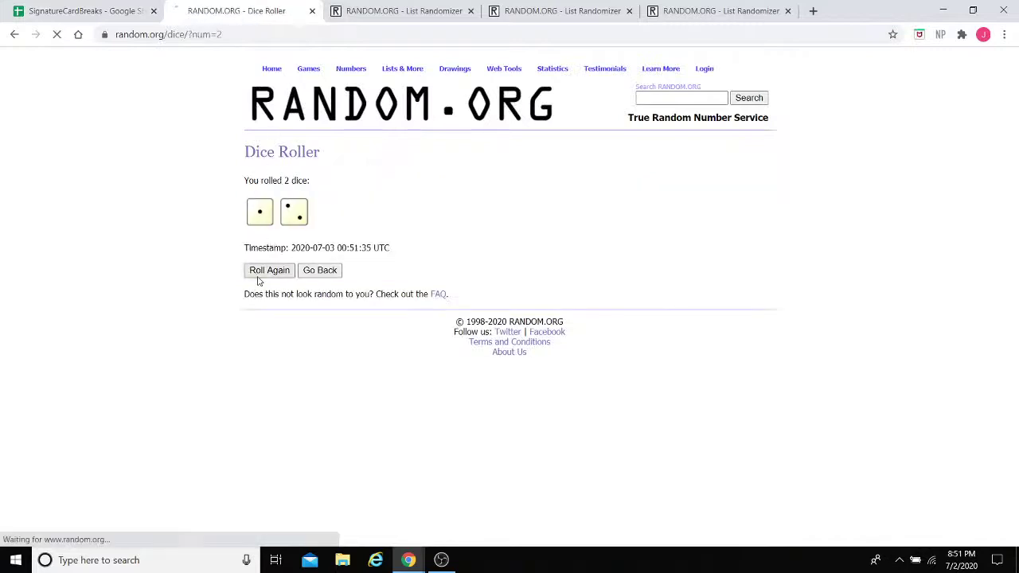
Step: Paste the copied Filler names into the first RANDOM.ORG List Randomizer and randomize the list five times
click(374, 11)
click(333, 315)
key(ctrl+v)
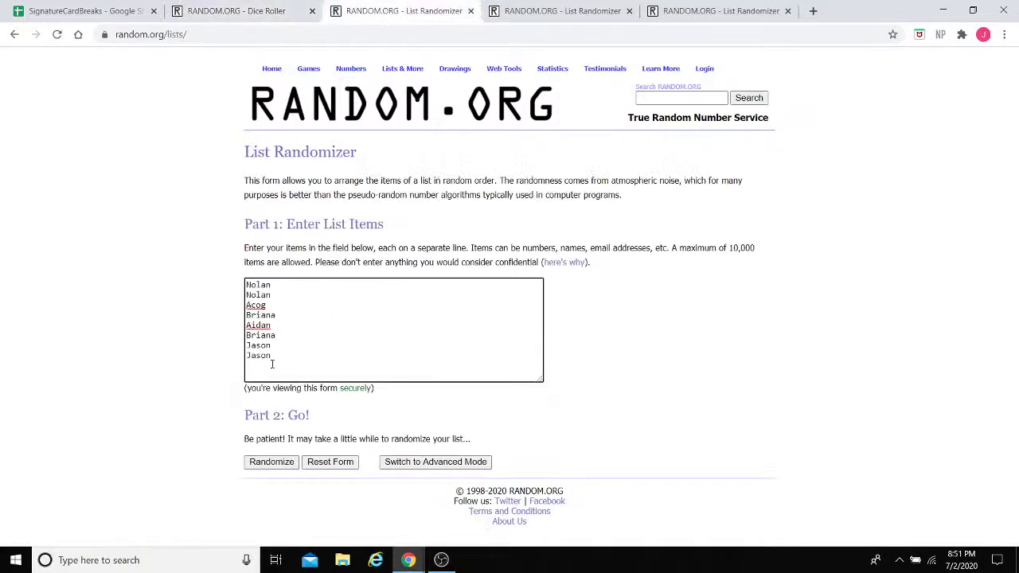
click(260, 468)
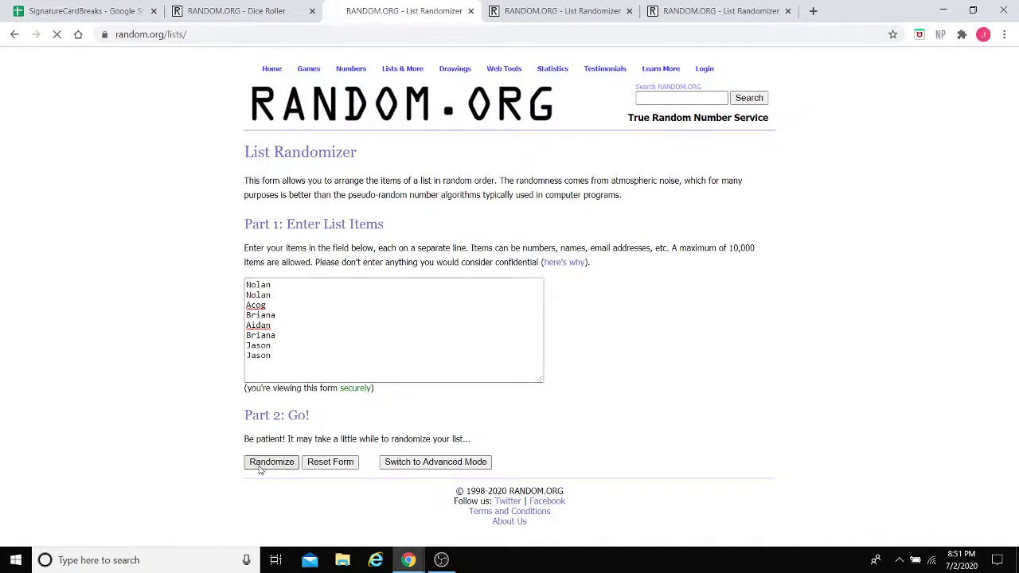
click(260, 357)
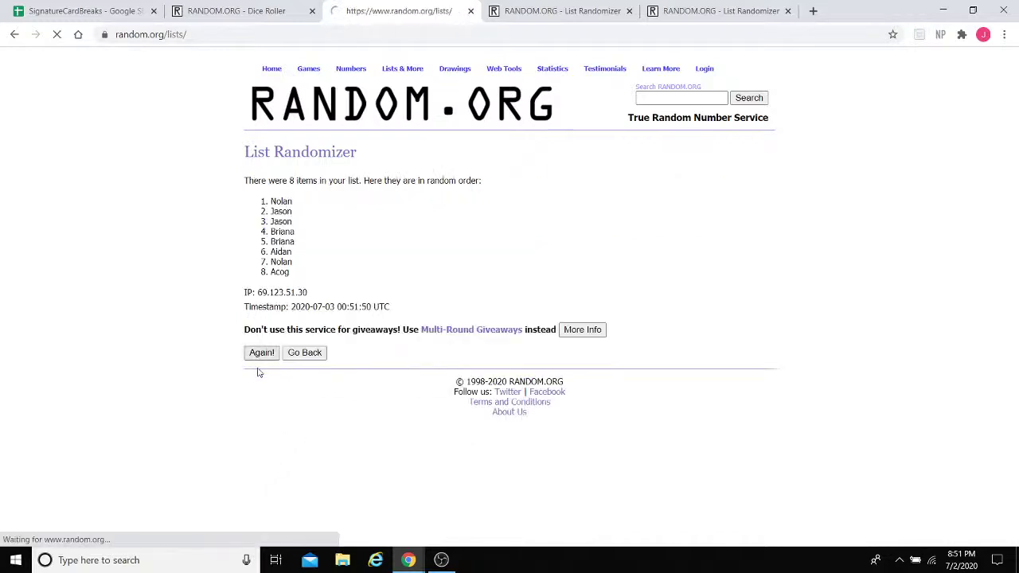
click(259, 377)
click(260, 379)
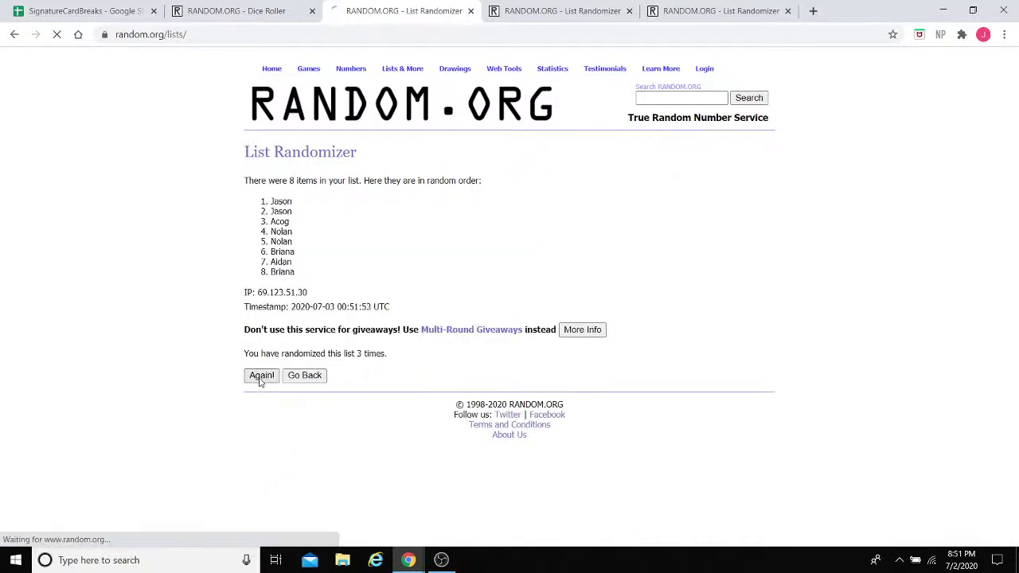
click(259, 378)
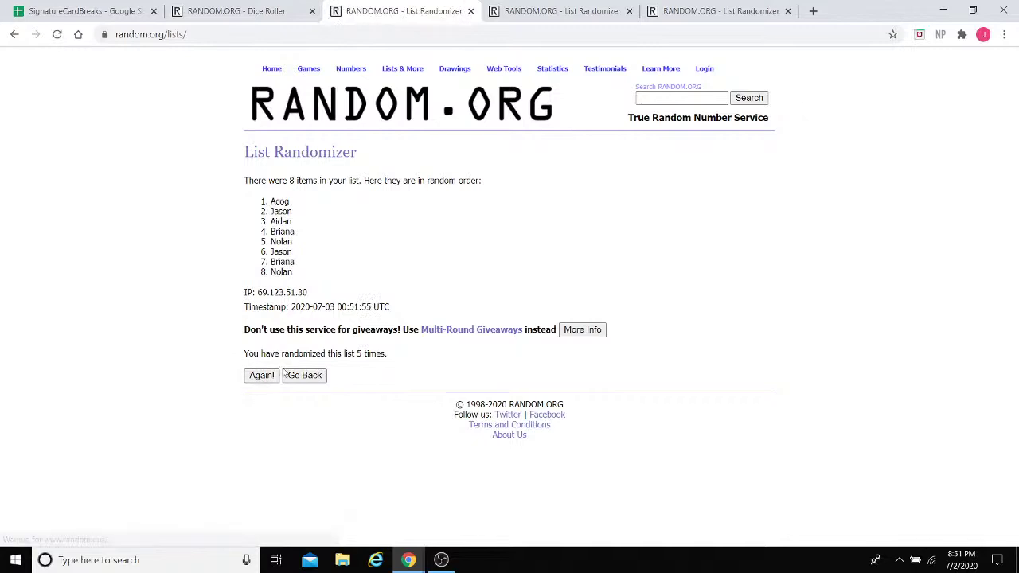
click(15, 35)
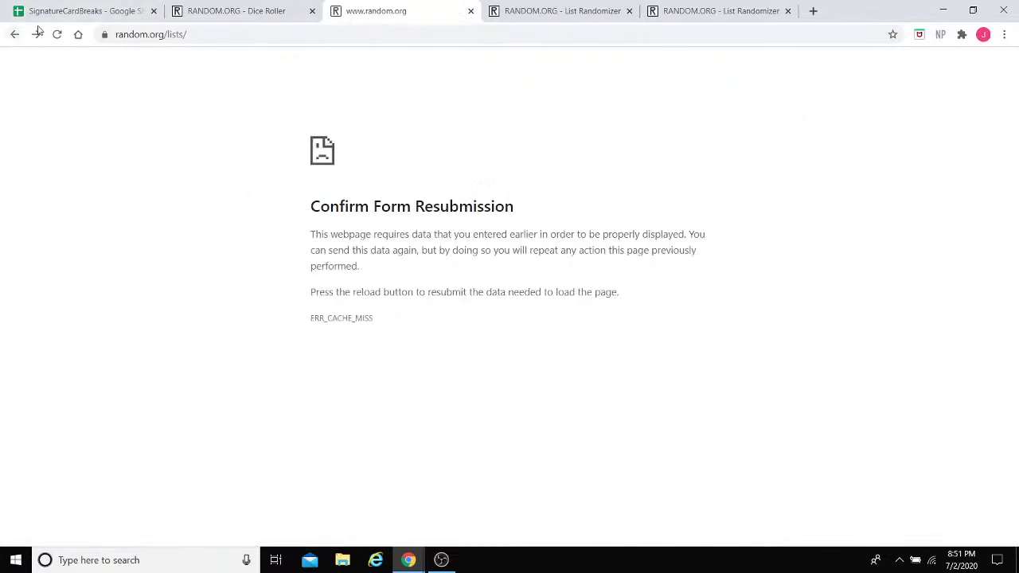
click(37, 34)
Step: Return to the SignatureCardBreaks spreadsheet and clear the Filler names in H2:H9
click(96, 10)
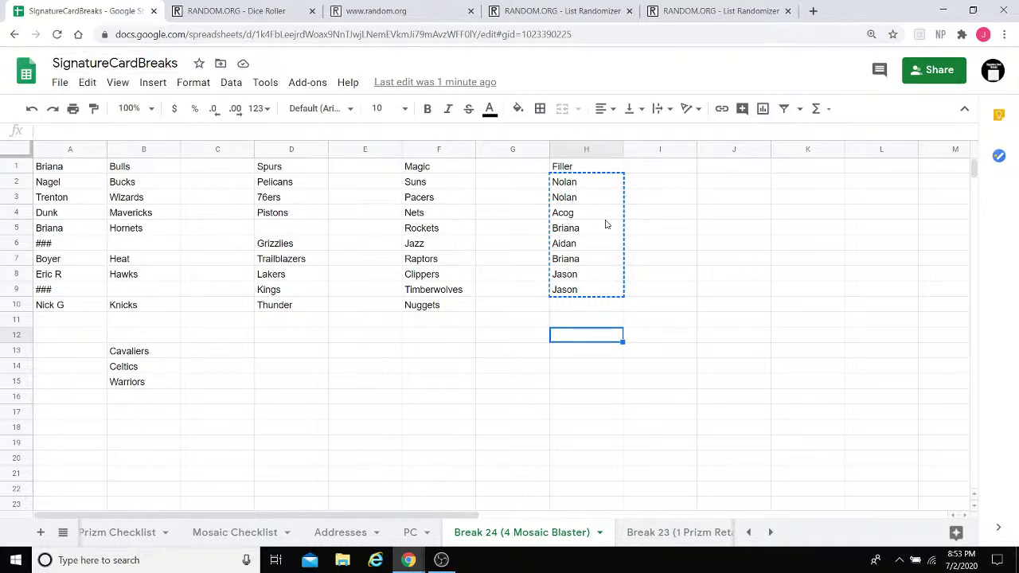
key(Up)
key(Up)
key(Right)
drag(603, 292, 567, 191)
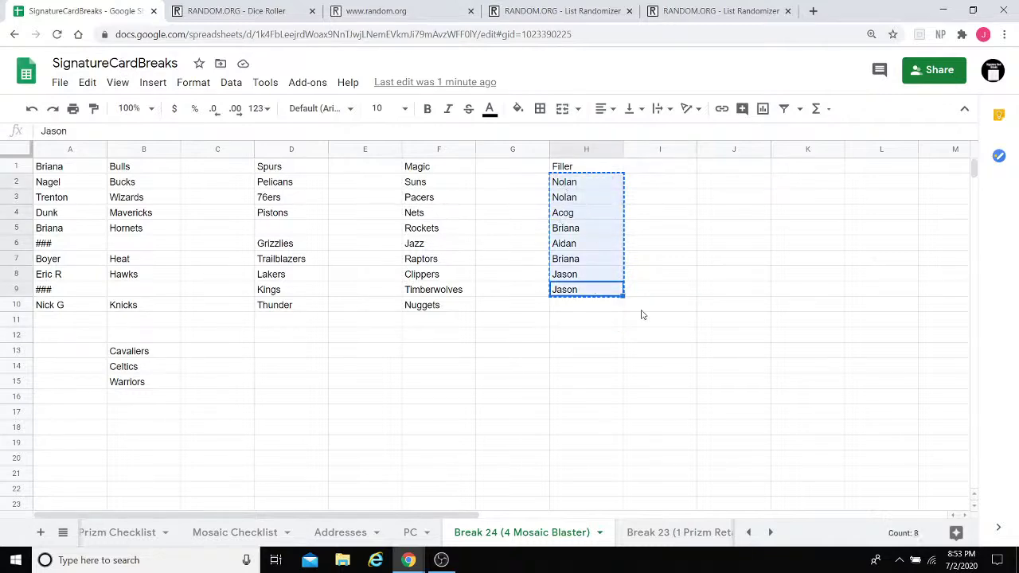
key(Delete)
click(762, 335)
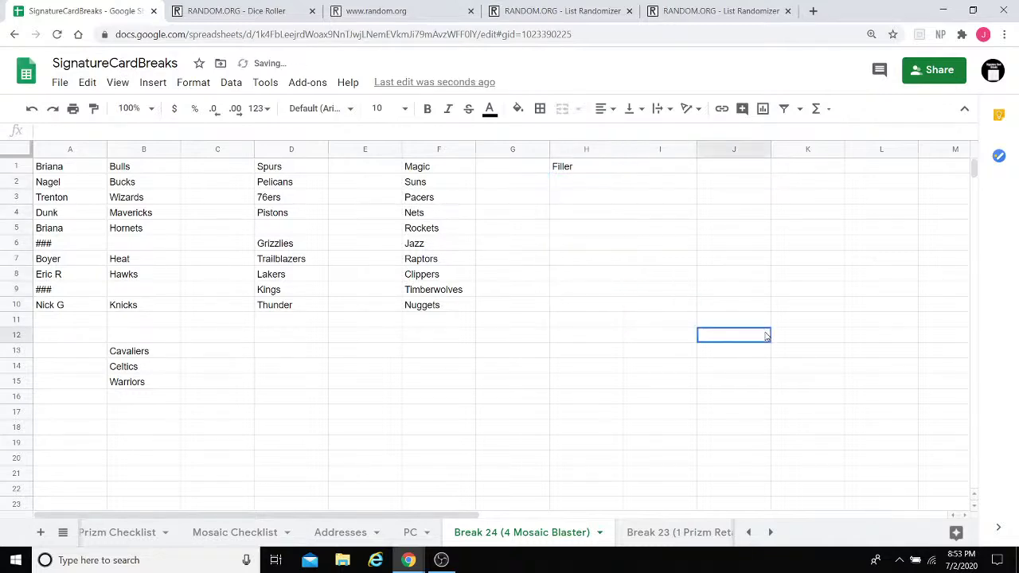
Step: Enter the first names of the two filler winners in H2 and H3, under the Filler heading
click(597, 184)
double_click(598, 183)
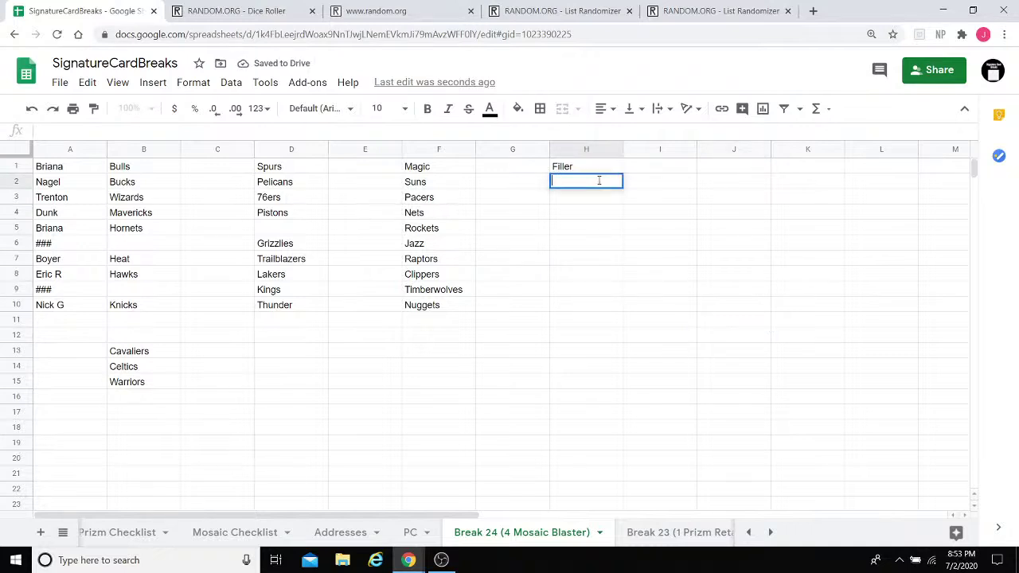
text(Brianna)
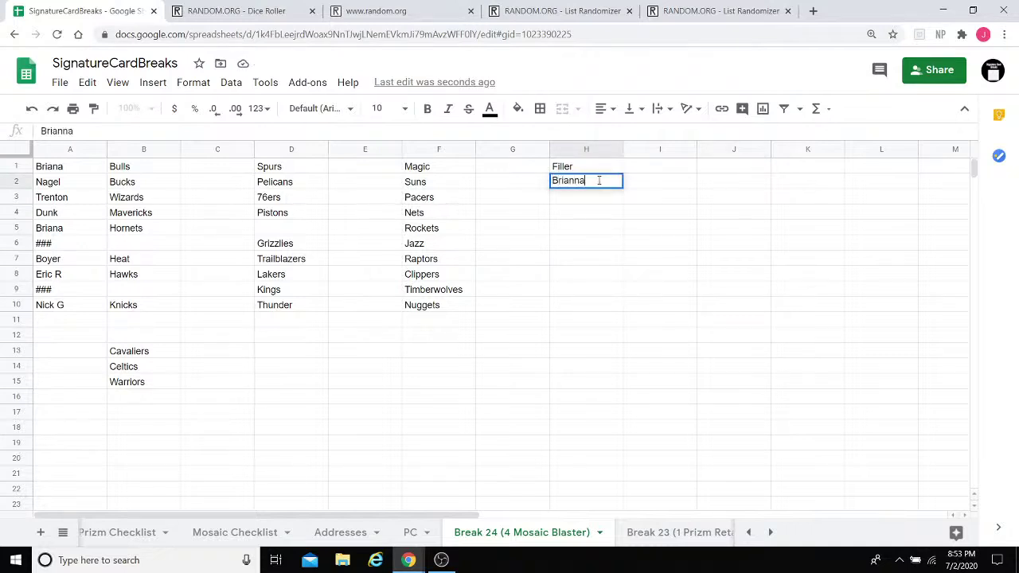
key(Return)
text(Jason)
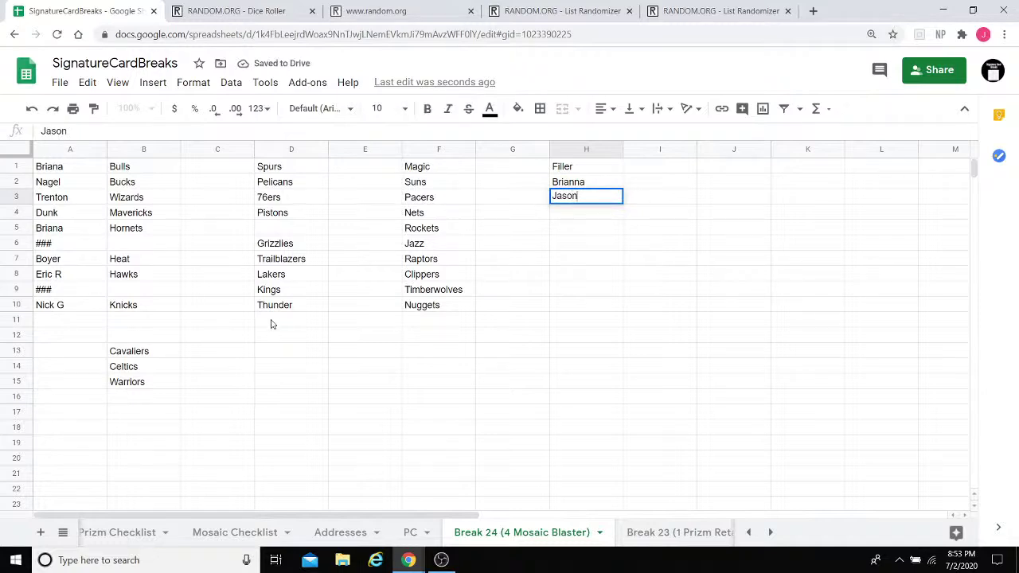
Step: Check the rolled dice in the RANDOM.ORG Dice Roller and return to the team list in the spreadsheet
click(271, 11)
drag(305, 215, 247, 210)
click(83, 11)
click(146, 370)
double_click(176, 367)
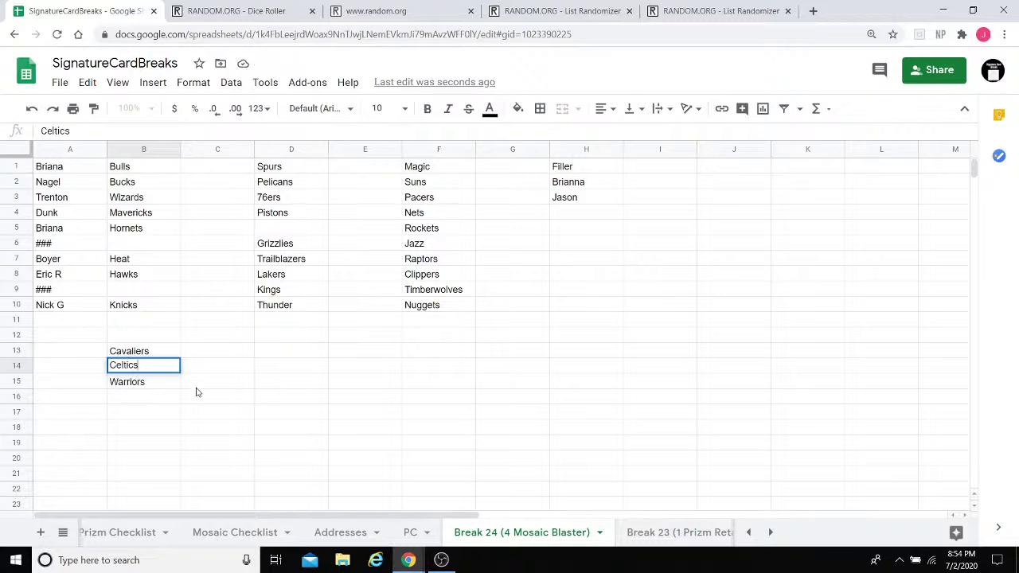
click(194, 367)
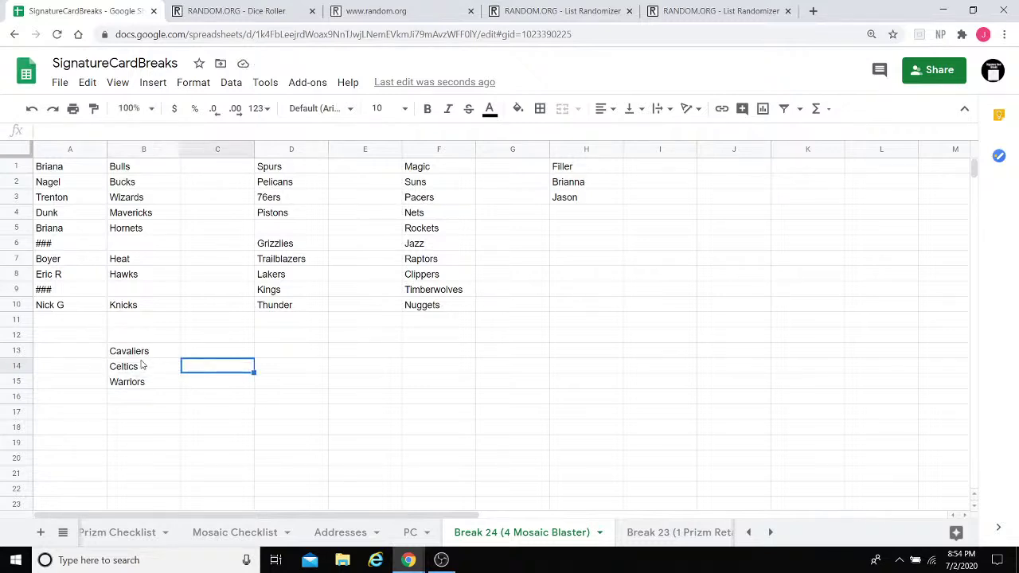
Step: Clear the leftover Warriors entry from cell B15
click(119, 381)
double_click(117, 382)
key(BackSpace)
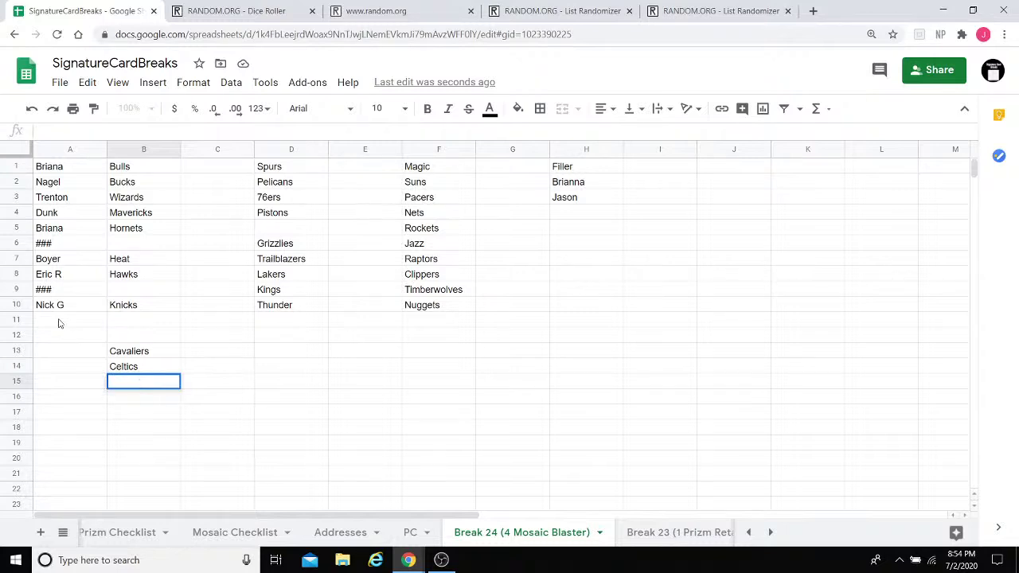
Step: Clear the ### placeholders from cells A6 and A9
click(53, 242)
key(BackSpace)
click(57, 280)
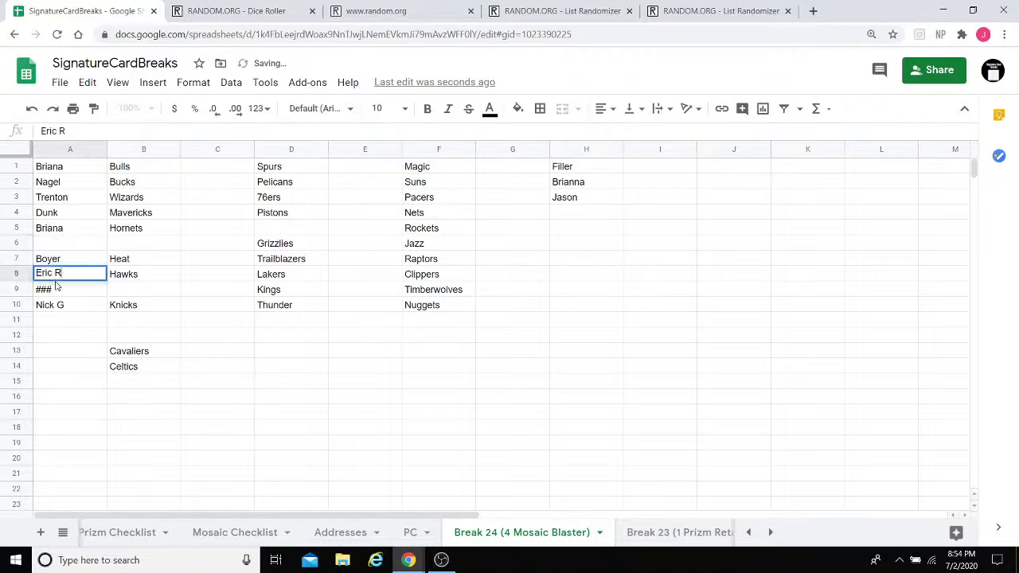
double_click(55, 288)
key(BackSpace)
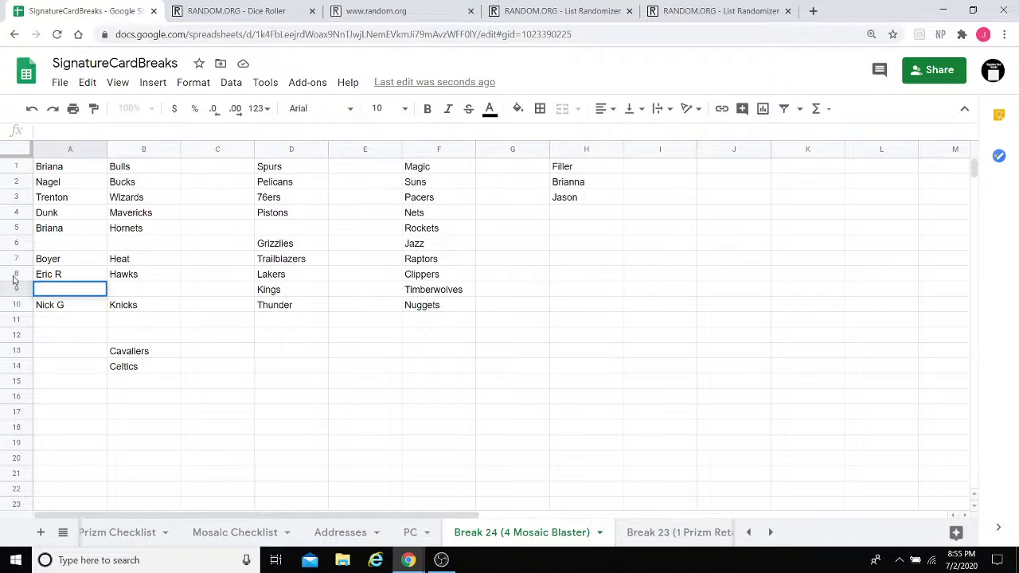
Step: Enter the first filler winner's name in A6 and the team Warriors in B6
click(70, 246)
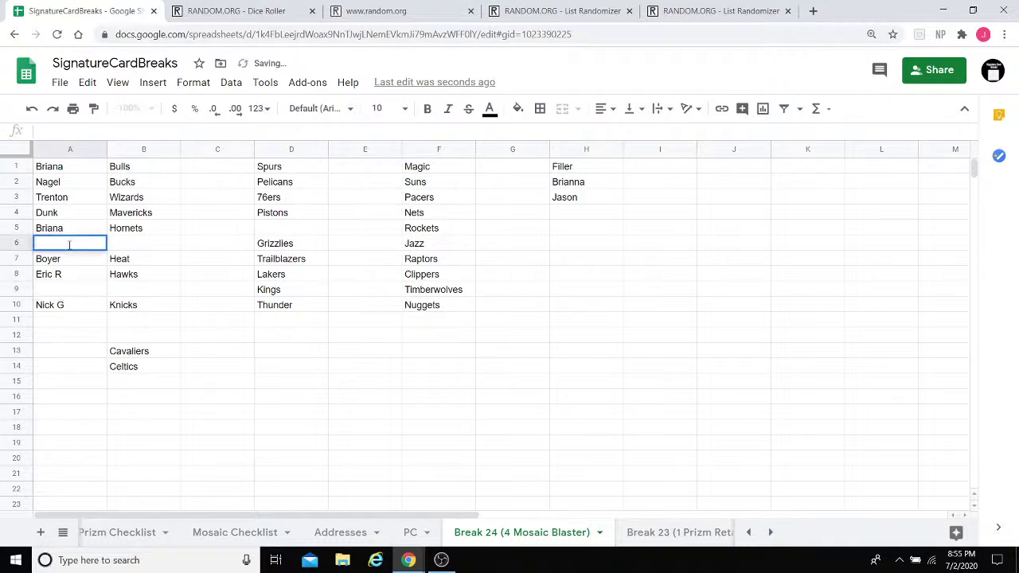
text(Briana)
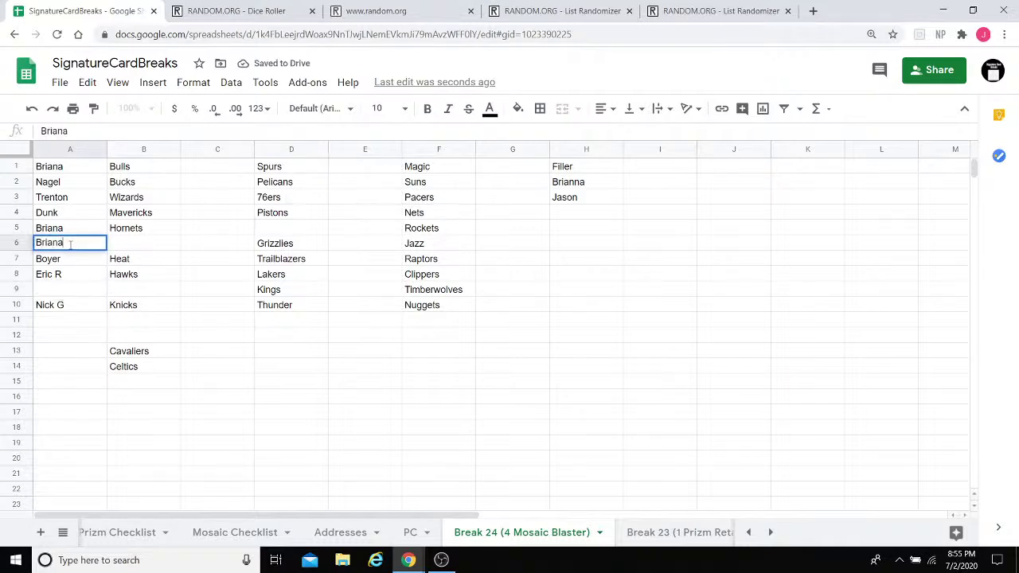
click(121, 250)
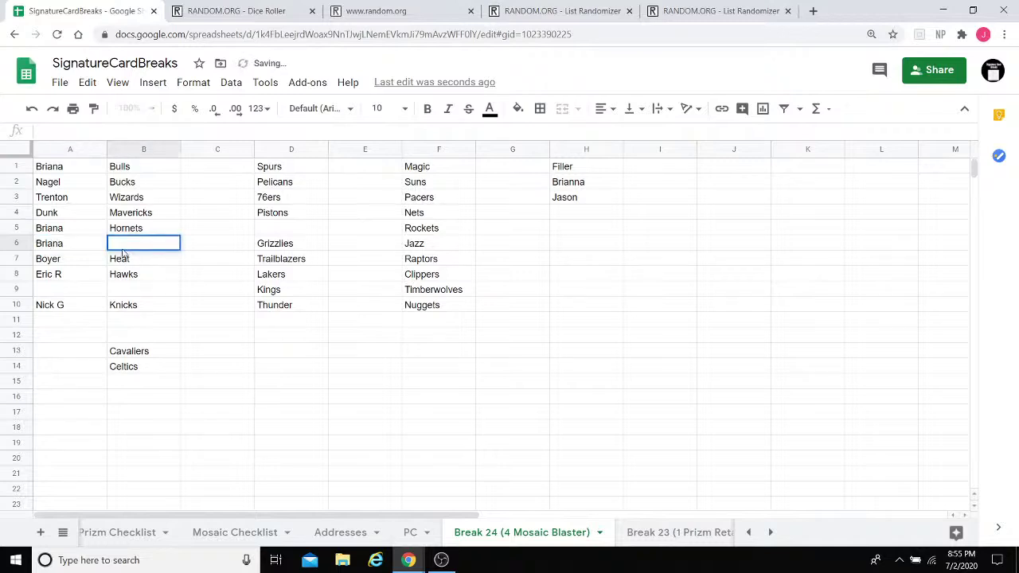
text(Warriors)
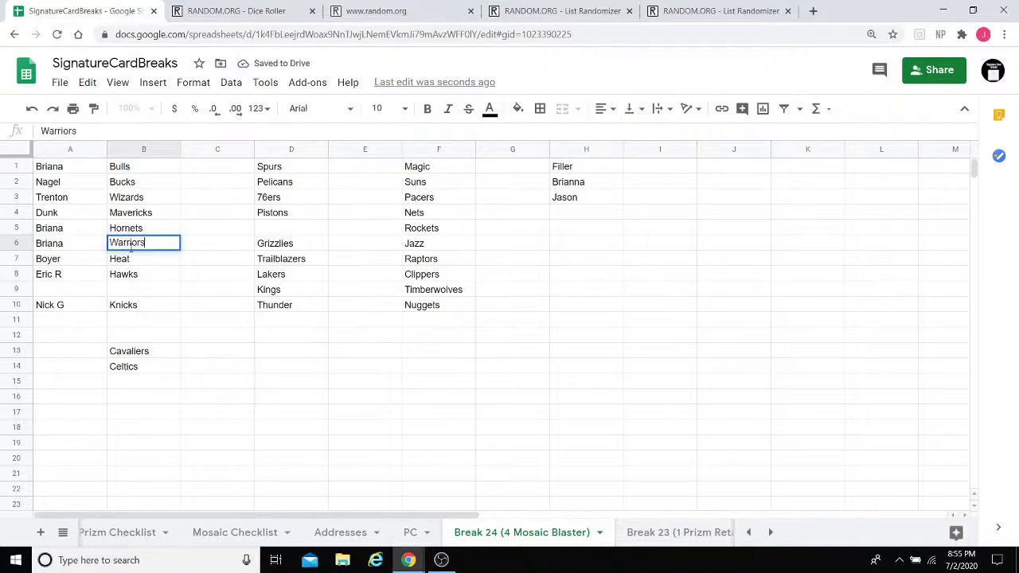
Step: Enter the second filler winner's name in A9 and the team Cavaliers in B9
double_click(86, 287)
text(Jasin)
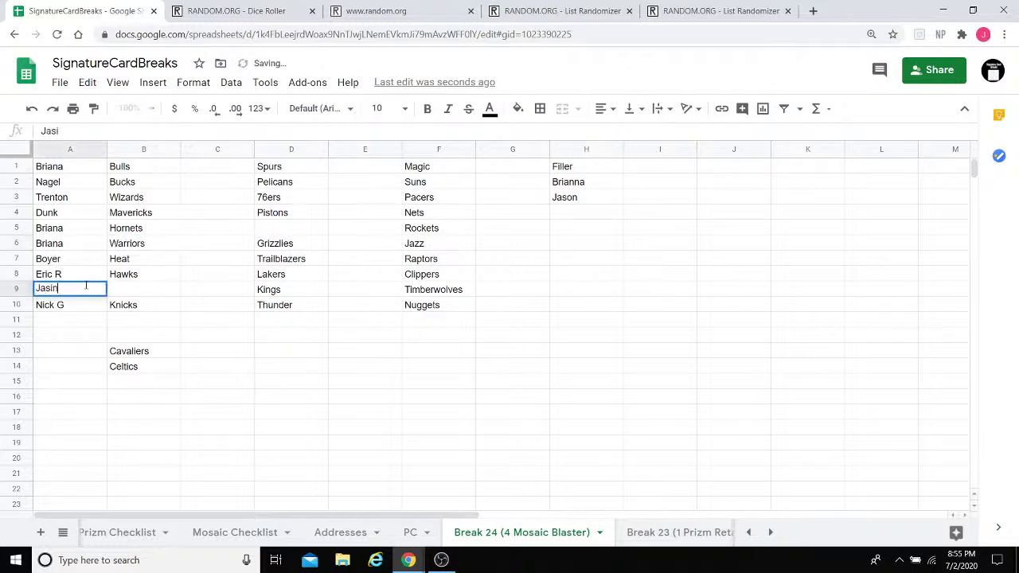
key(BackSpace)
key(BackSpace)
text(on)
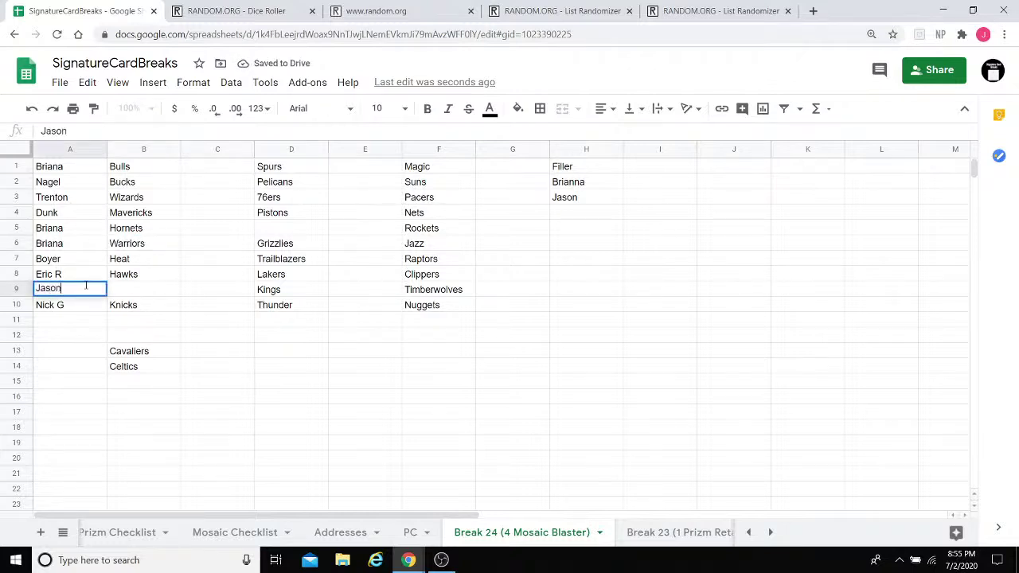
click(132, 290)
text(Cavaliers)
Step: Clear the leftover Cavaliers and Celtics entries from B13 and B14
click(129, 353)
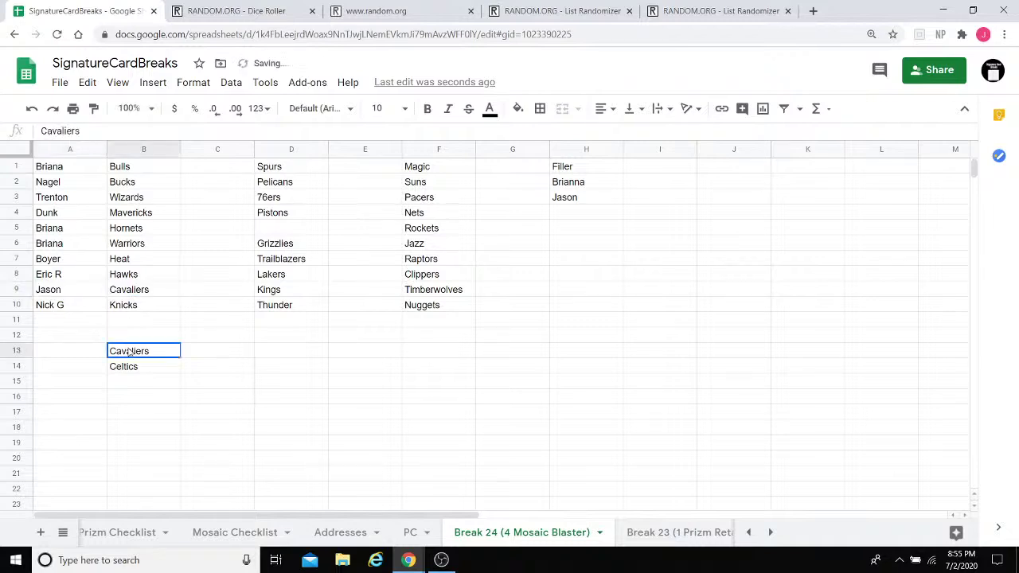
key(BackSpace)
key(Return)
key(BackSpace)
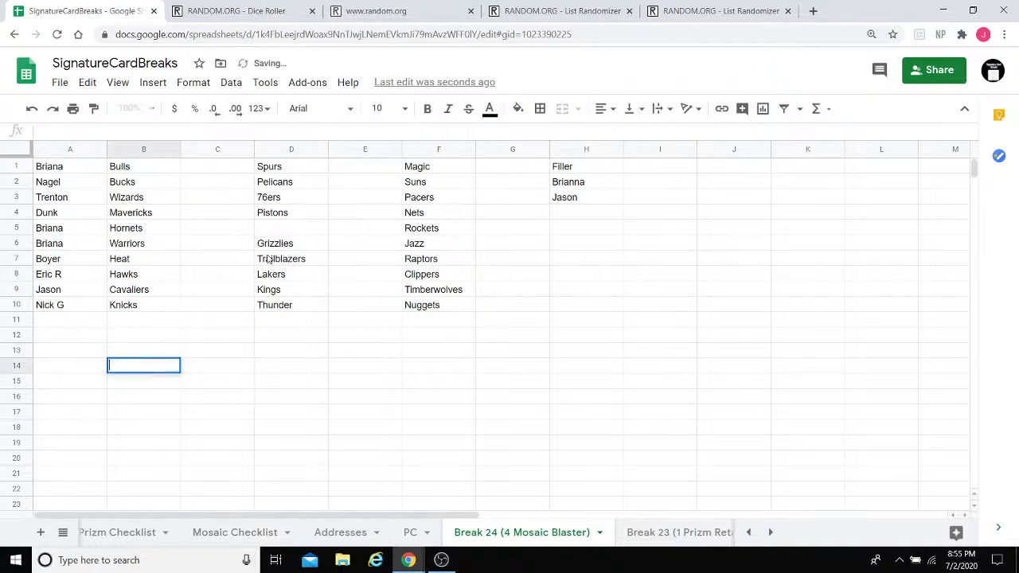
Step: Enter Celtics in the empty cell D5 of the second team column
click(281, 228)
text(Celtics)
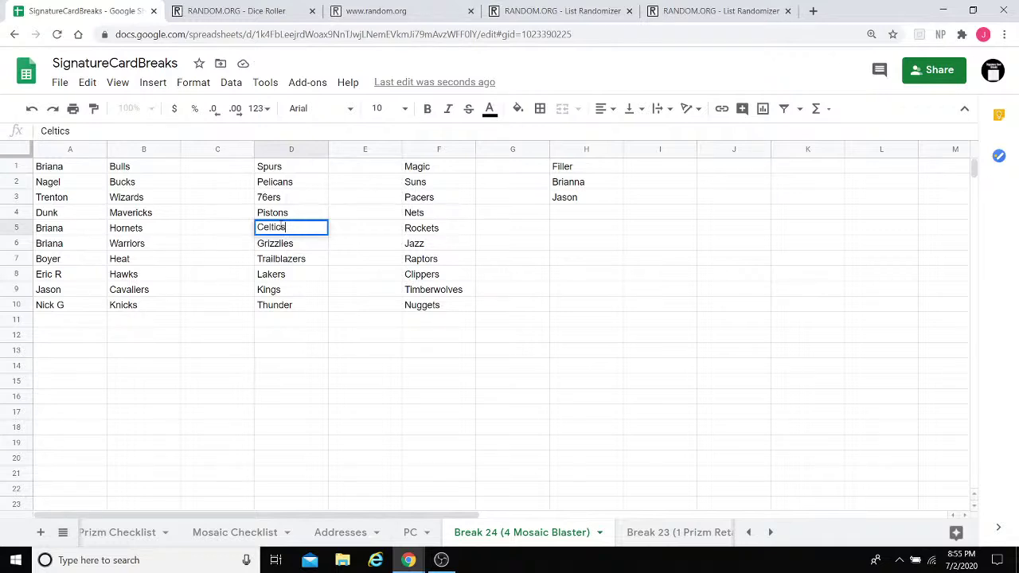
click(222, 351)
Step: Copy the ten teams in D1:D10, from Spurs to Thunder
drag(284, 306, 278, 177)
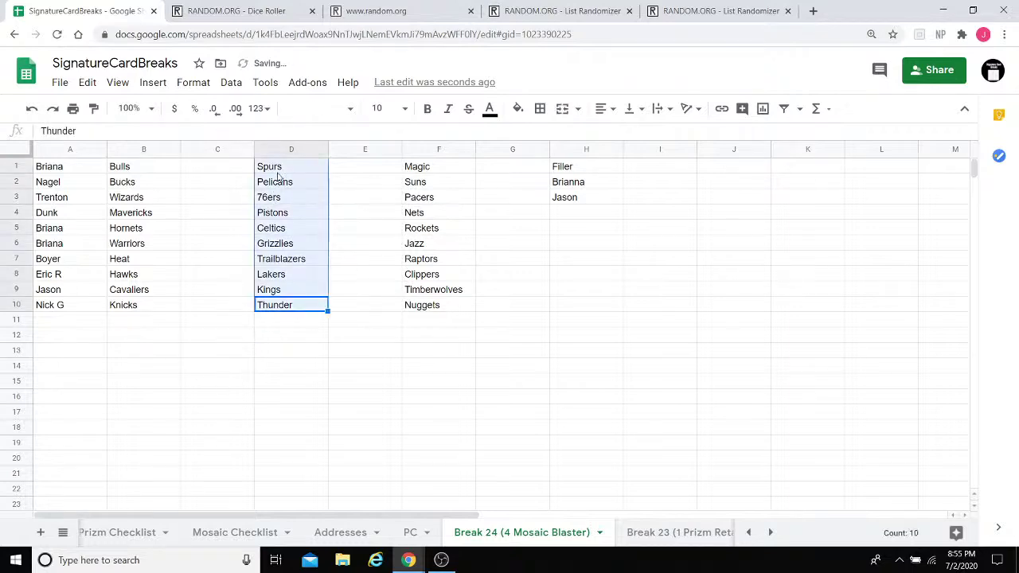
key(ctrl+c)
click(310, 340)
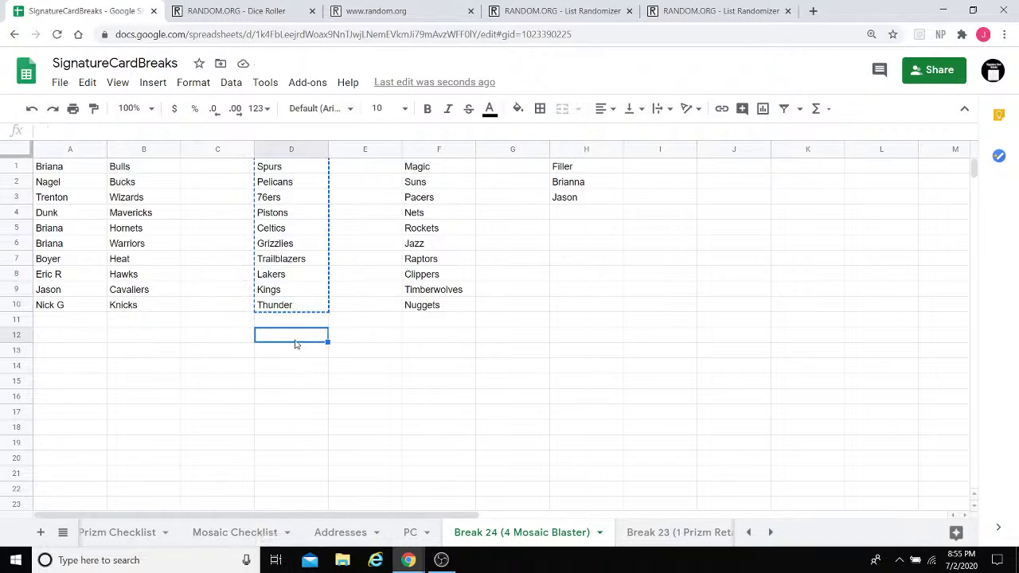
Step: Switch to the RANDOM.ORG Dice Roller and roll the two virtual dice again
click(227, 11)
click(264, 273)
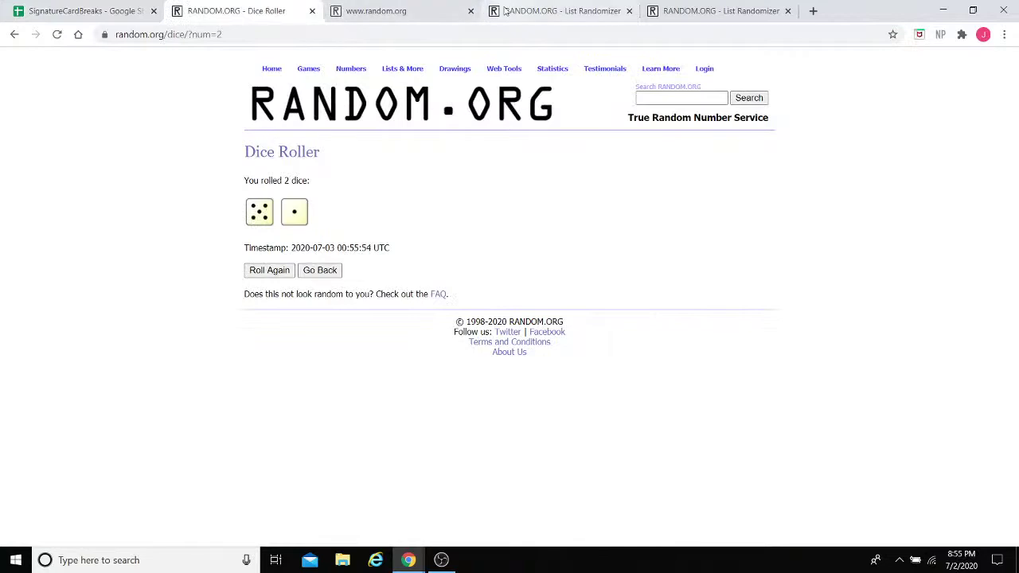
Step: Paste the copied Spurs-to-Thunder team list into an empty RANDOM.ORG List Randomizer and randomize it six times
click(557, 10)
click(335, 301)
key(ctrl+v)
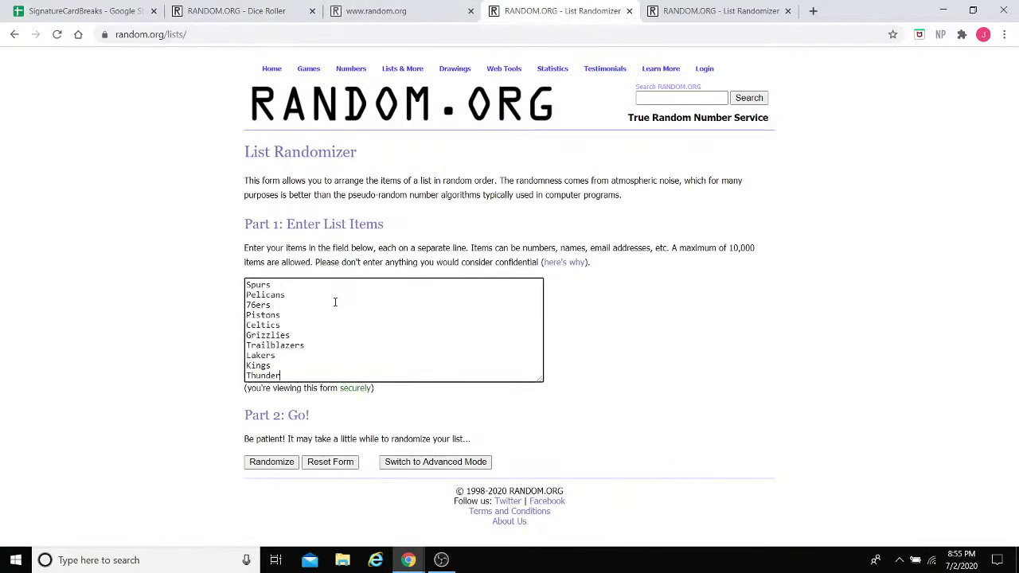
click(271, 461)
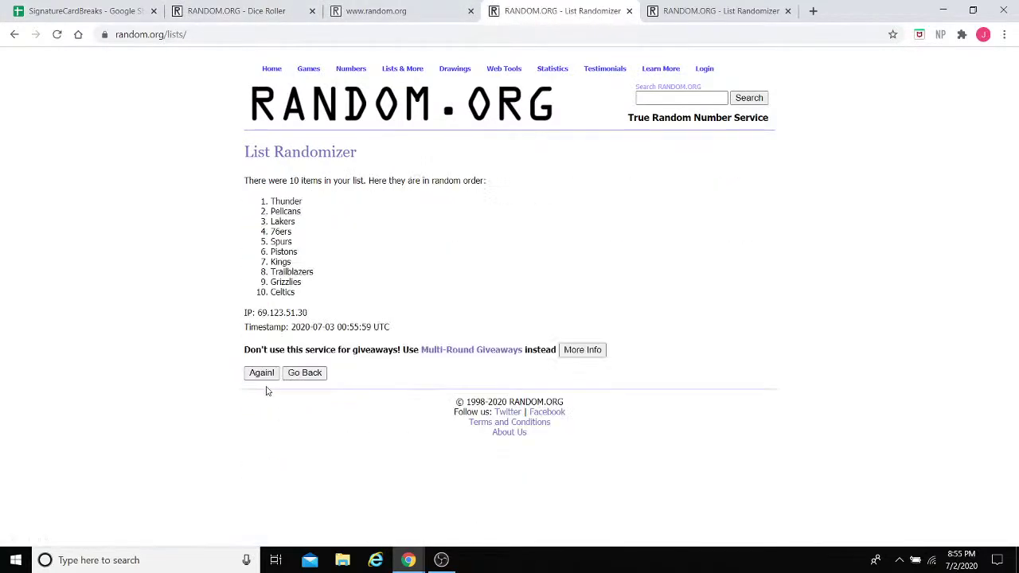
click(261, 374)
click(252, 397)
click(253, 399)
click(252, 399)
click(253, 398)
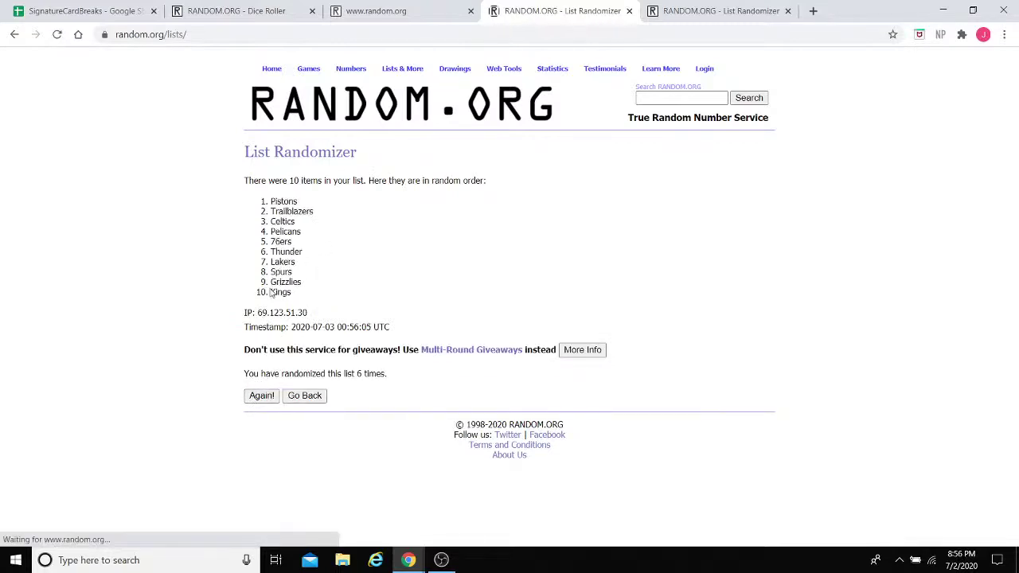
Step: Copy the randomized order from Pistons to Kings and paste it over the teams in D1:D10 of the Break 24 sheet
drag(298, 292, 272, 203)
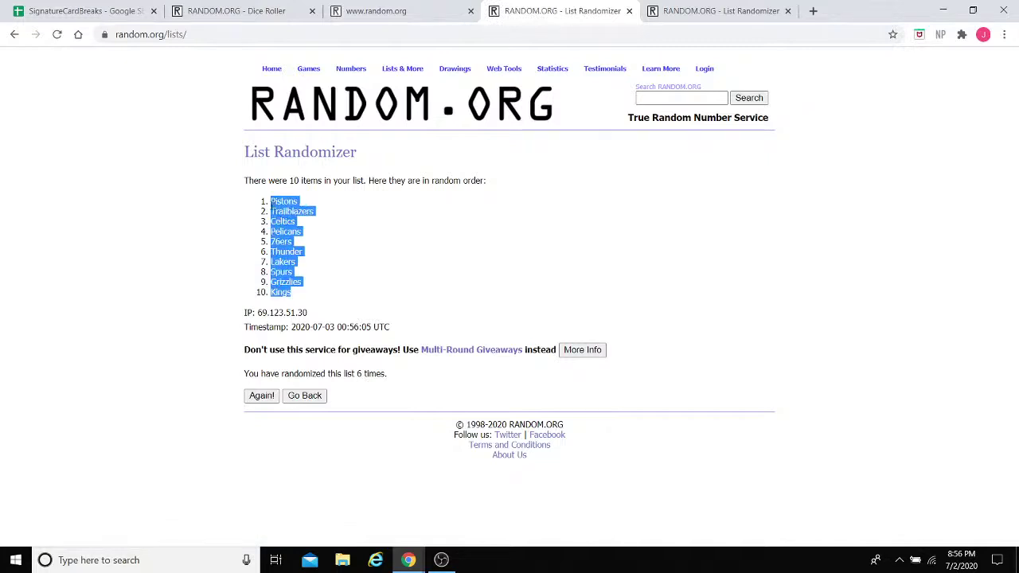
click(79, 11)
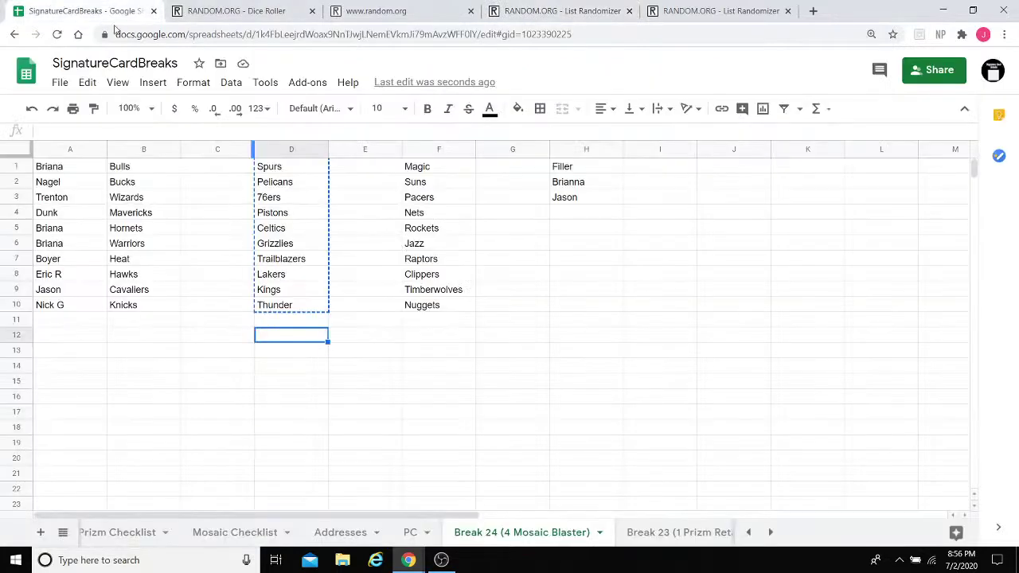
click(342, 323)
drag(291, 302, 274, 173)
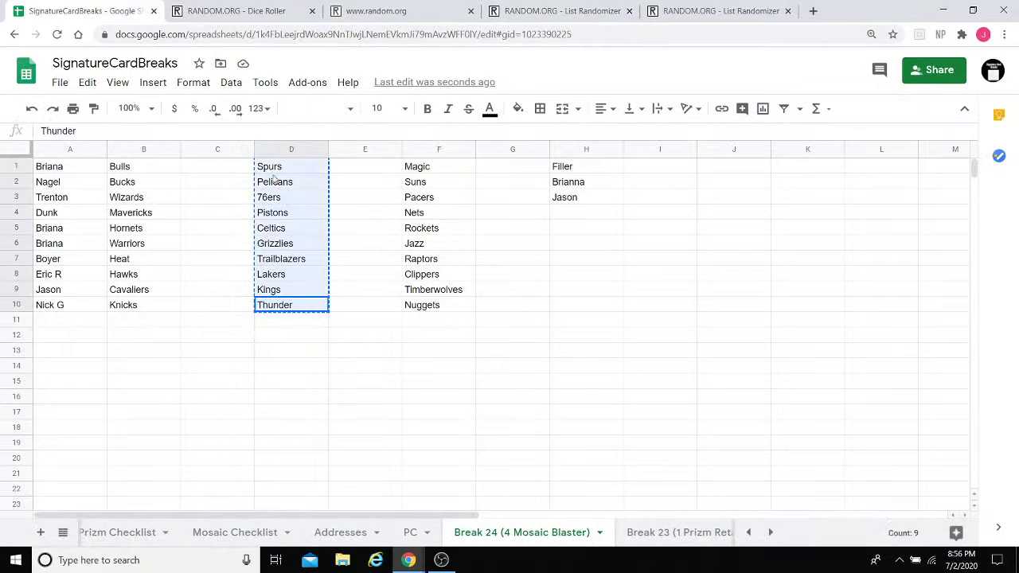
key(ctrl+v)
click(273, 355)
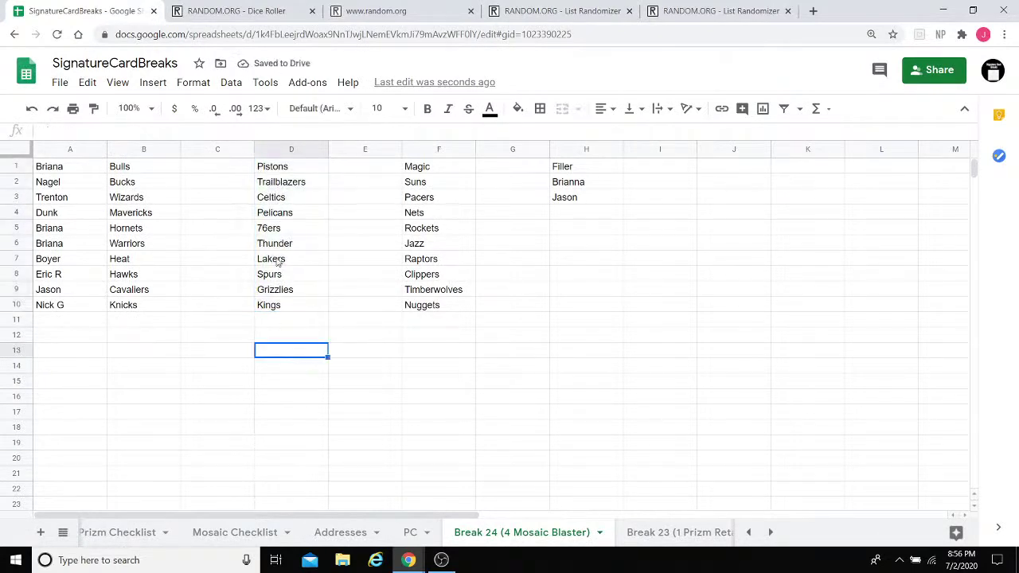
Step: Copy the ten teams in F1:F10, from Magic to Nuggets, and roll the two virtual dice again on RANDOM.ORG
drag(454, 318, 419, 178)
key(ctrl+c)
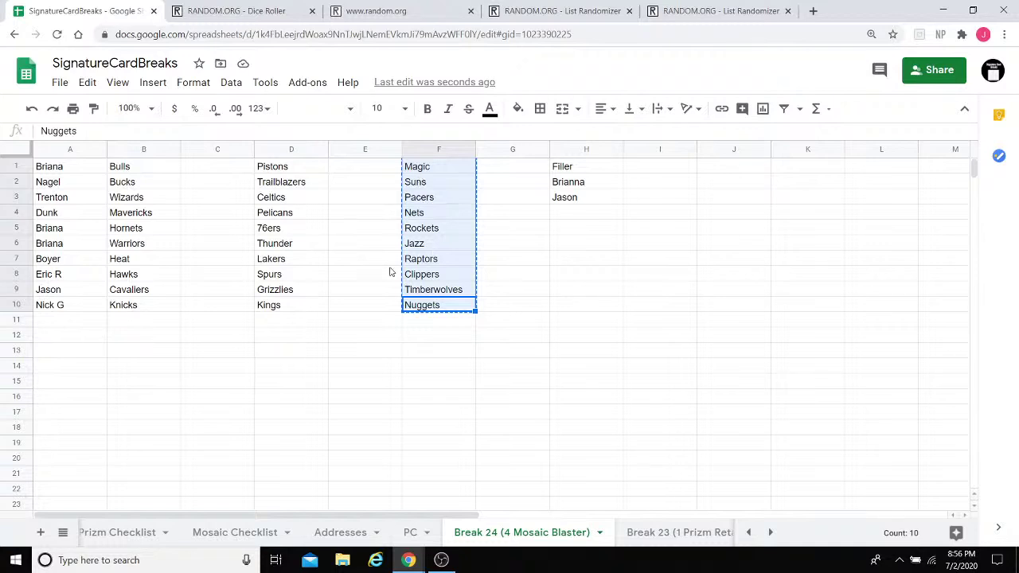
click(253, 10)
click(270, 271)
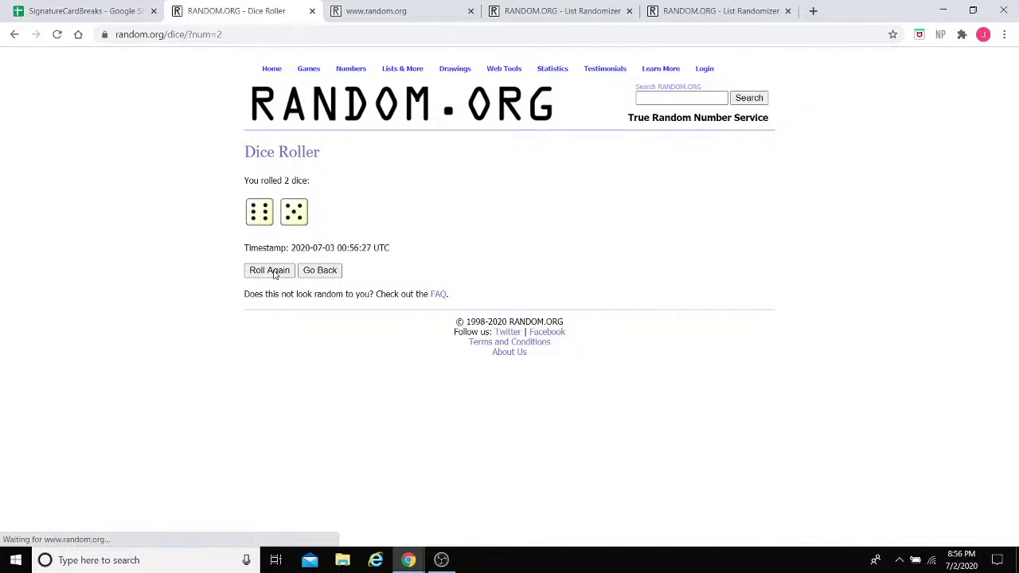
Step: Paste the Magic-to-Nuggets team list into the other empty List Randomizer and randomize it eleven times
click(716, 11)
click(365, 288)
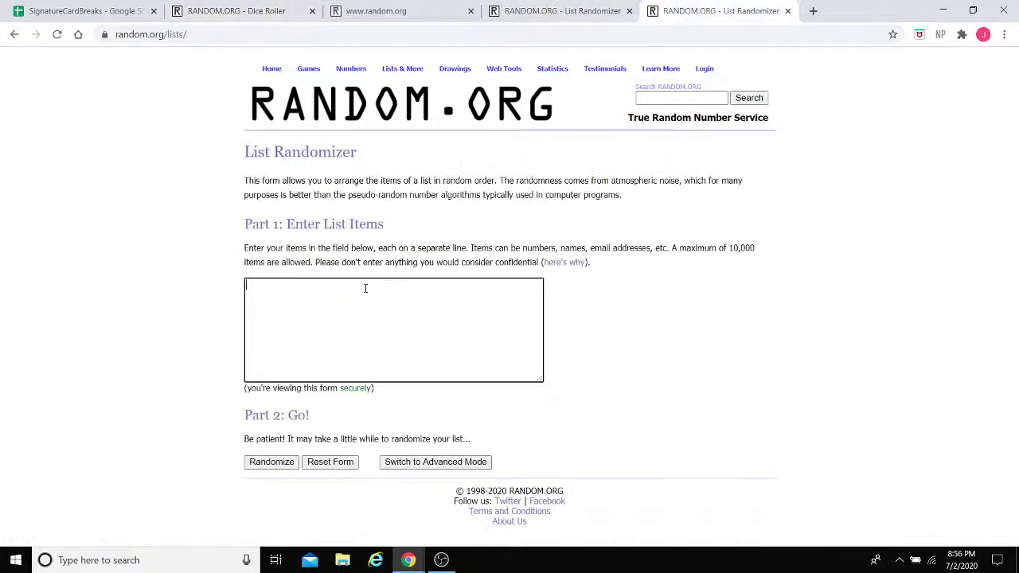
key(ctrl+v)
click(259, 461)
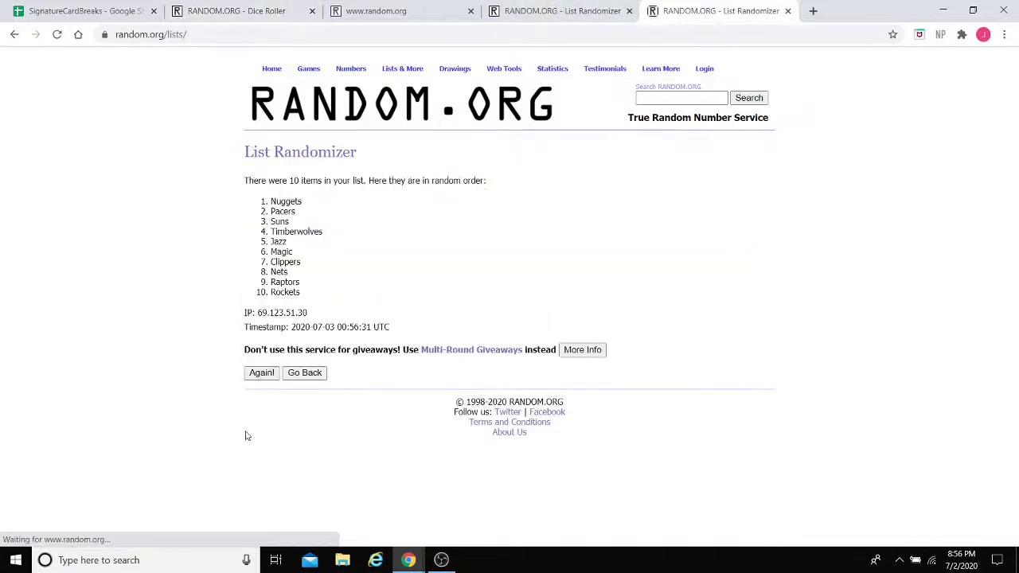
click(261, 376)
click(259, 397)
click(259, 396)
click(259, 397)
click(259, 396)
click(259, 396)
click(259, 396)
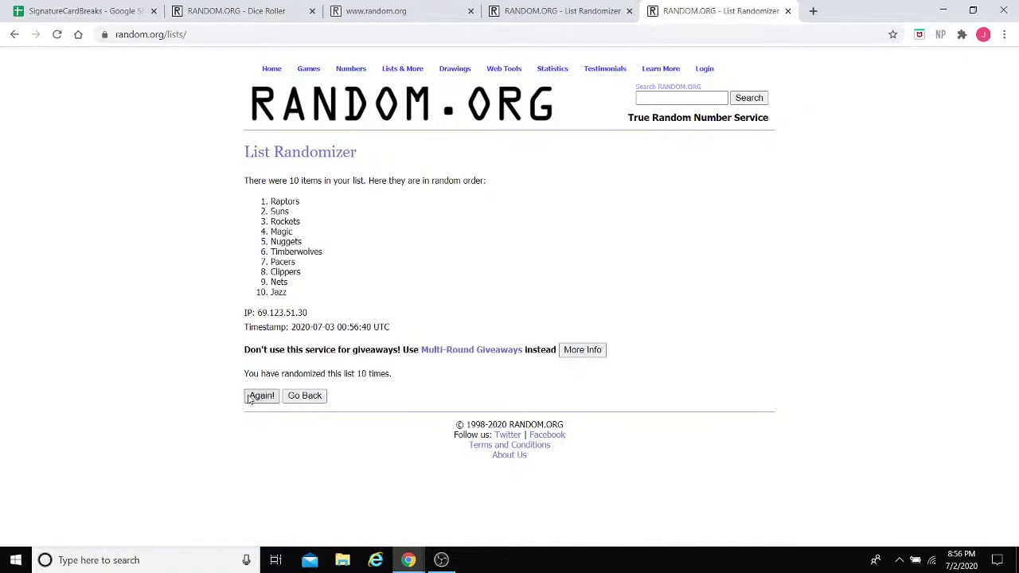
click(256, 397)
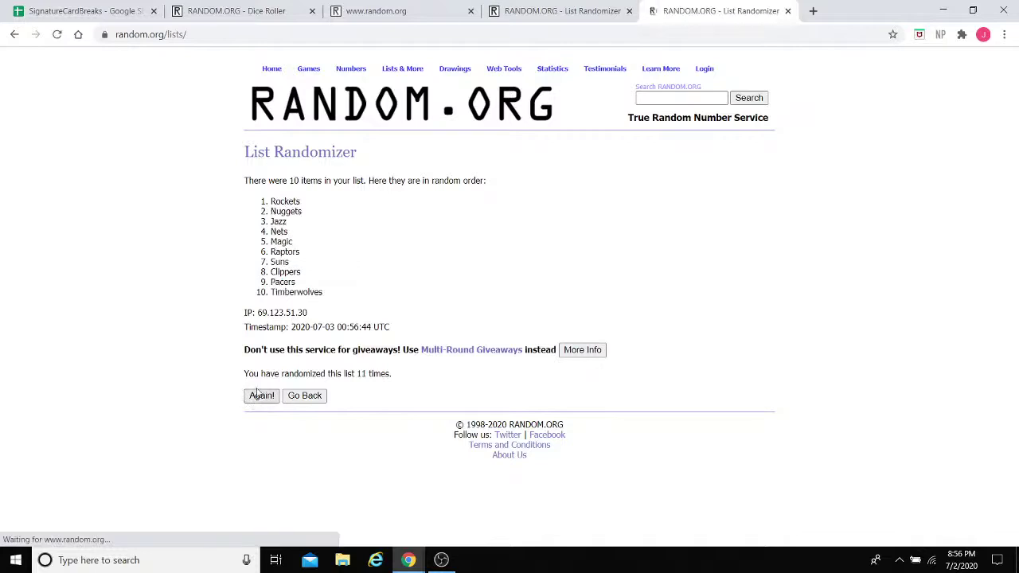
Step: Copy the randomized order from Rockets to Timberwolves and paste it over the teams in F1:F10 of the Break 24 sheet
drag(321, 305, 294, 239)
click(342, 294)
drag(334, 294, 269, 203)
key(ctrl+c)
click(95, 11)
key(ctrl+v)
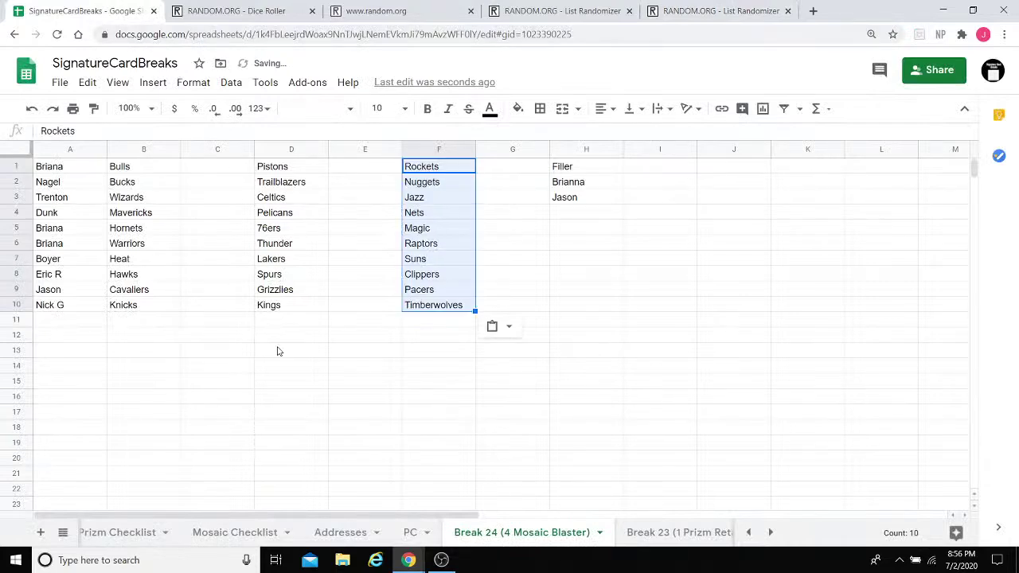
click(278, 351)
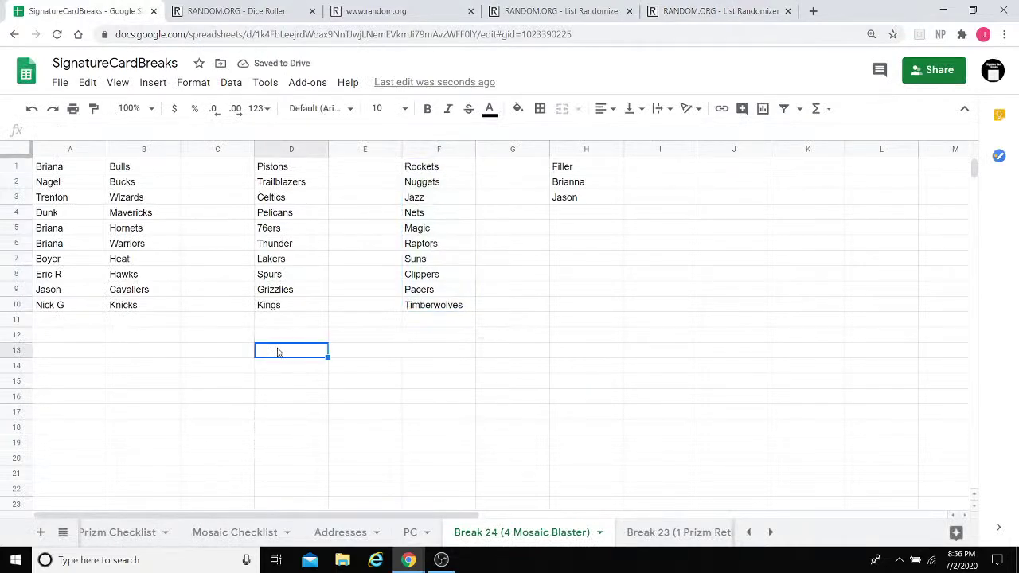